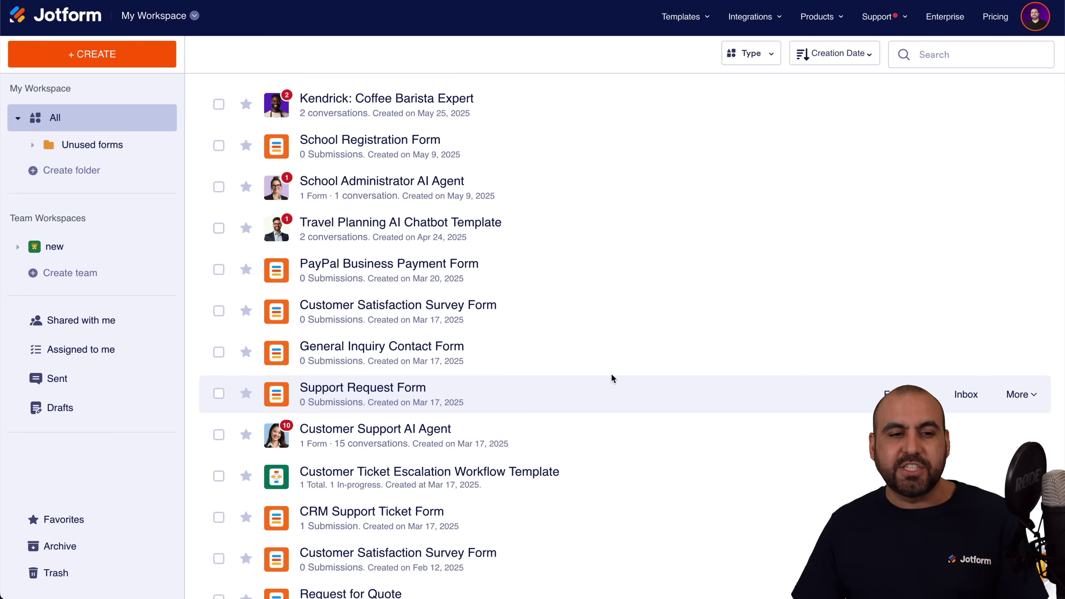
From My Workspace's My Agents list, open Kendrick: Coffee Barista Expert for editing.
click(171, 20)
click(363, 92)
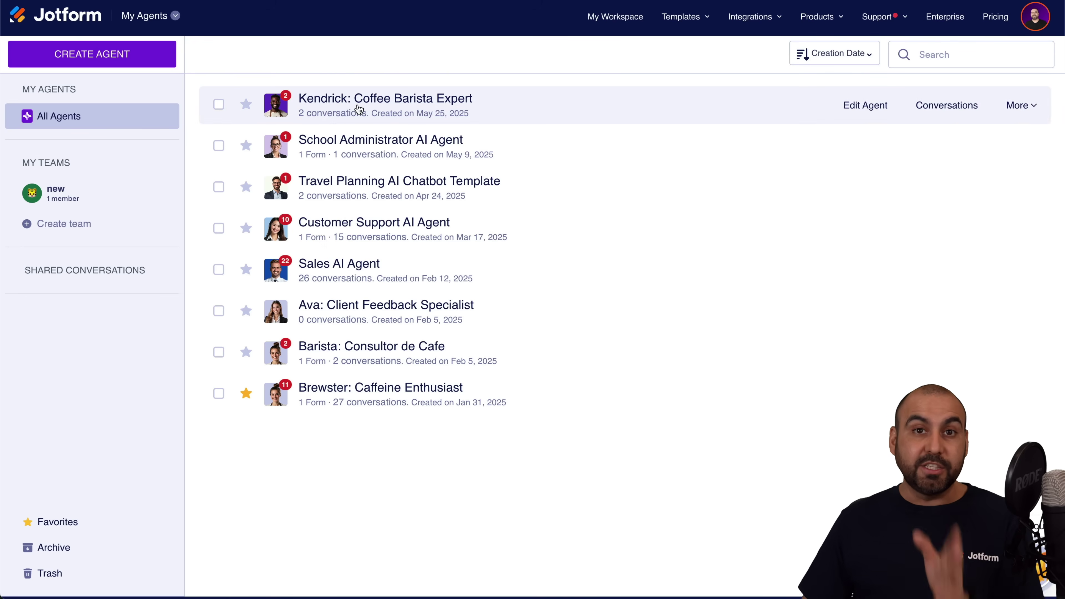
click(858, 108)
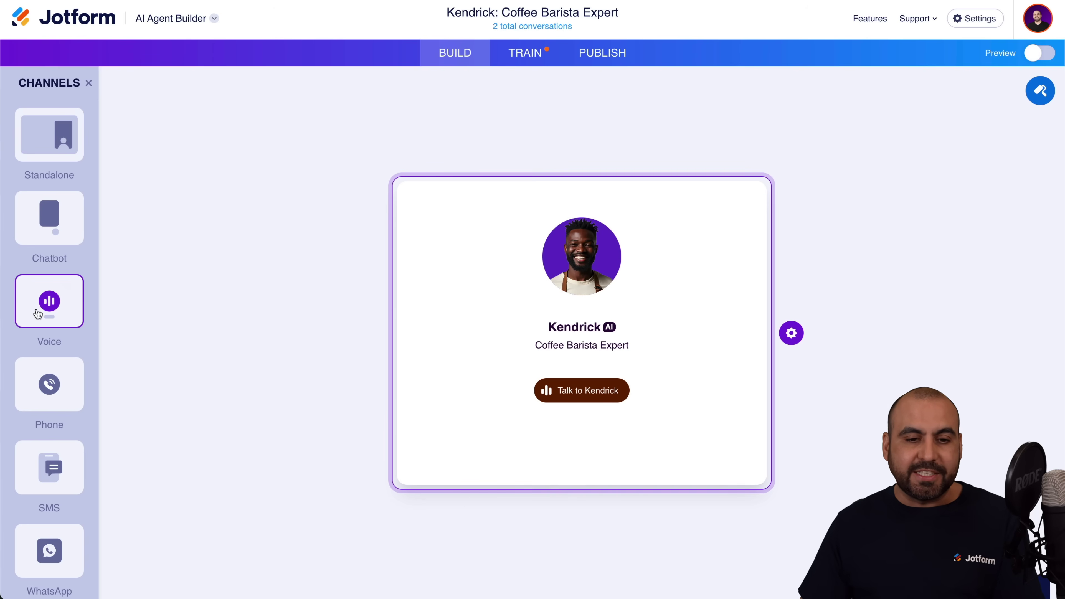
Briefly view and close the agent's voice settings and the avatar Designer panel.
click(797, 342)
click(1051, 82)
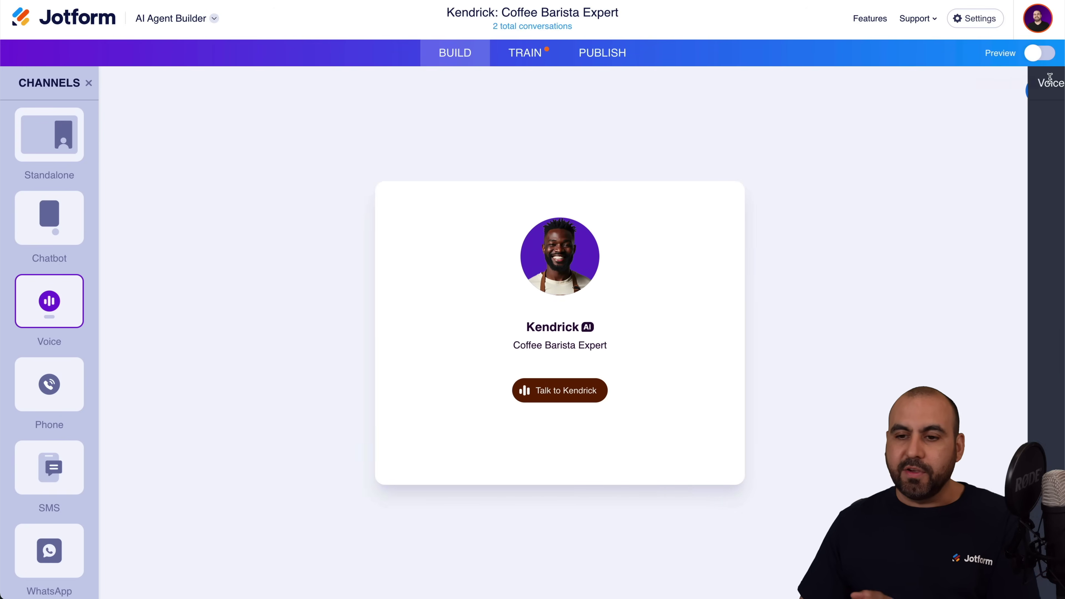
click(1039, 89)
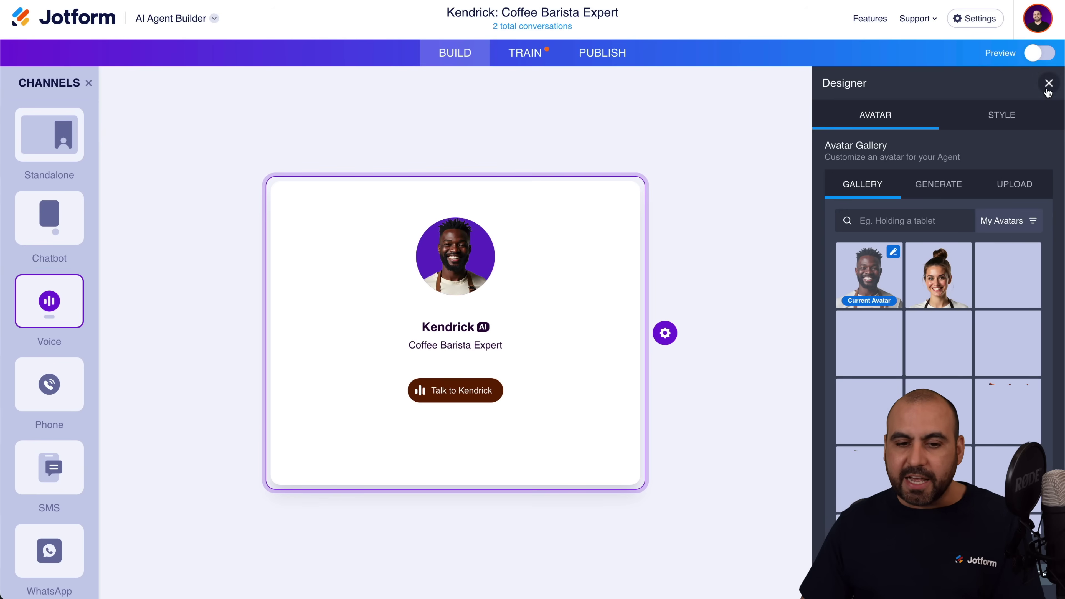
click(1048, 84)
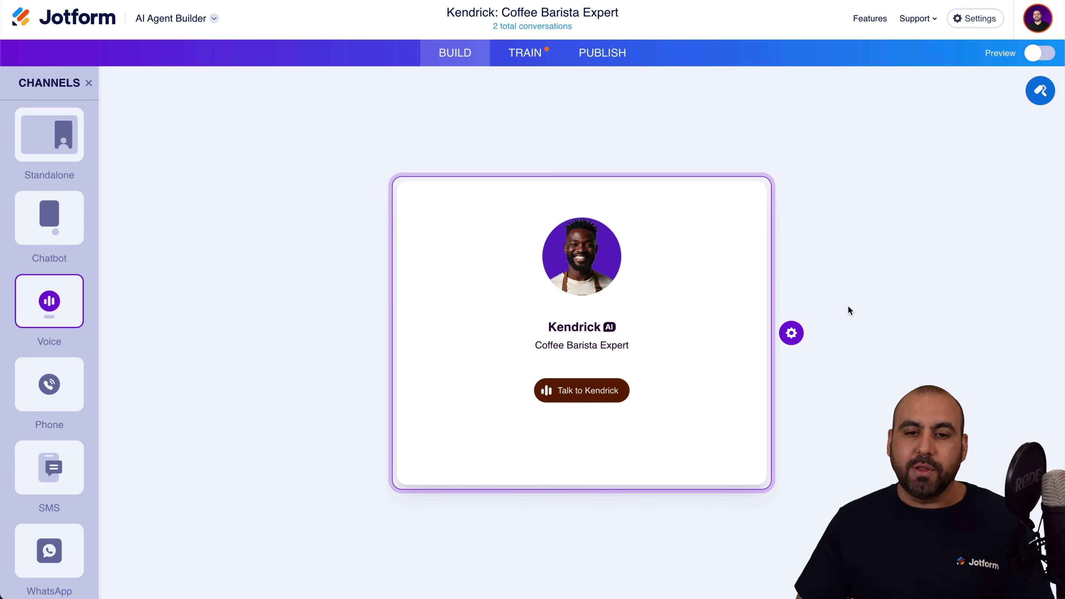
Go to PUBLISH and bring up the Zoom Agent channel settings.
click(613, 54)
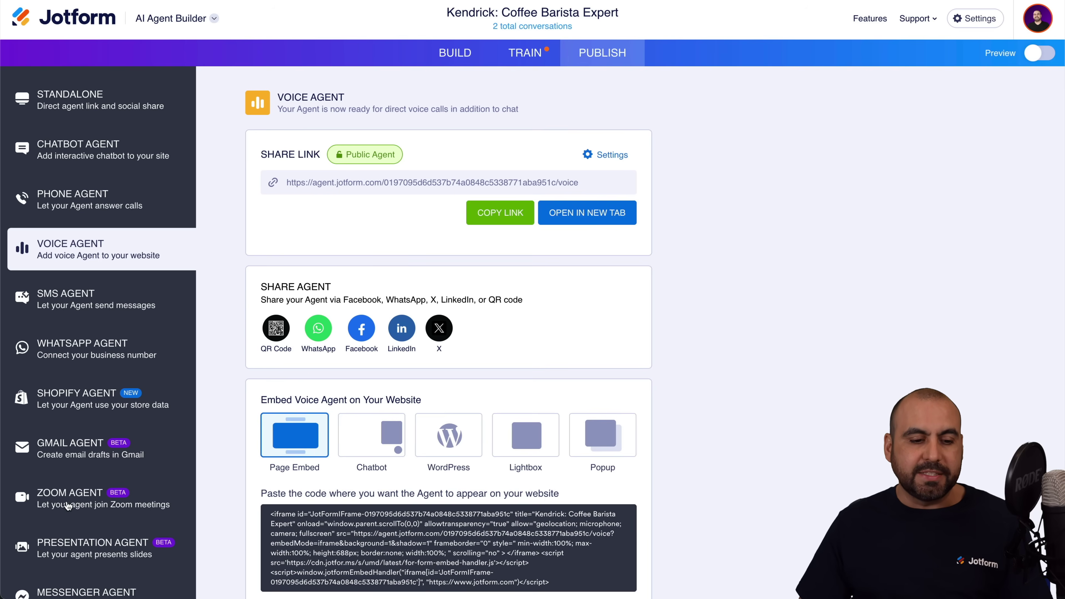
scroll(68, 506, down, 3)
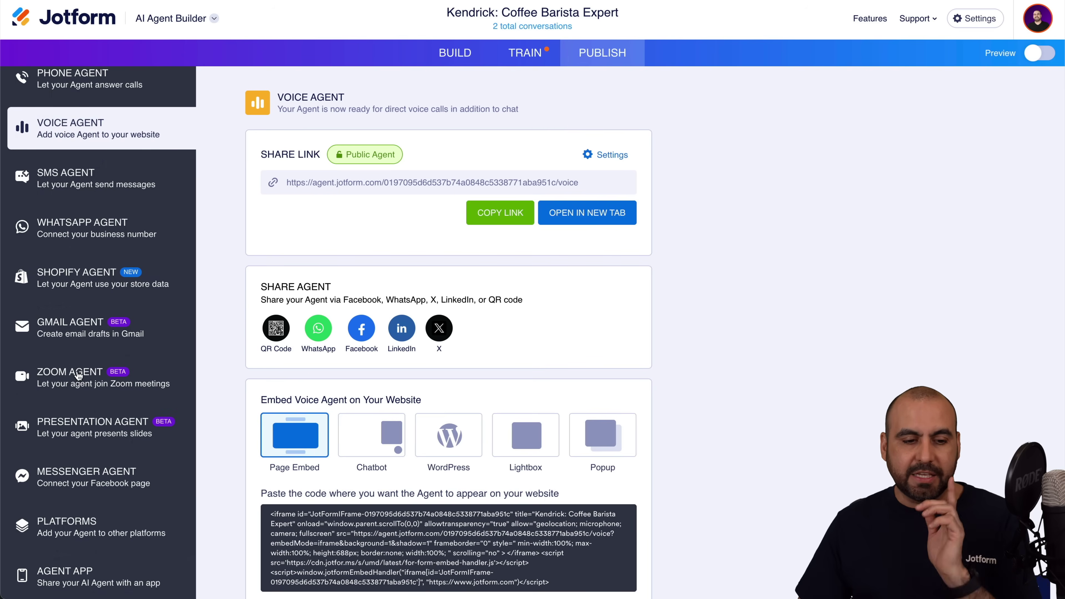
click(79, 376)
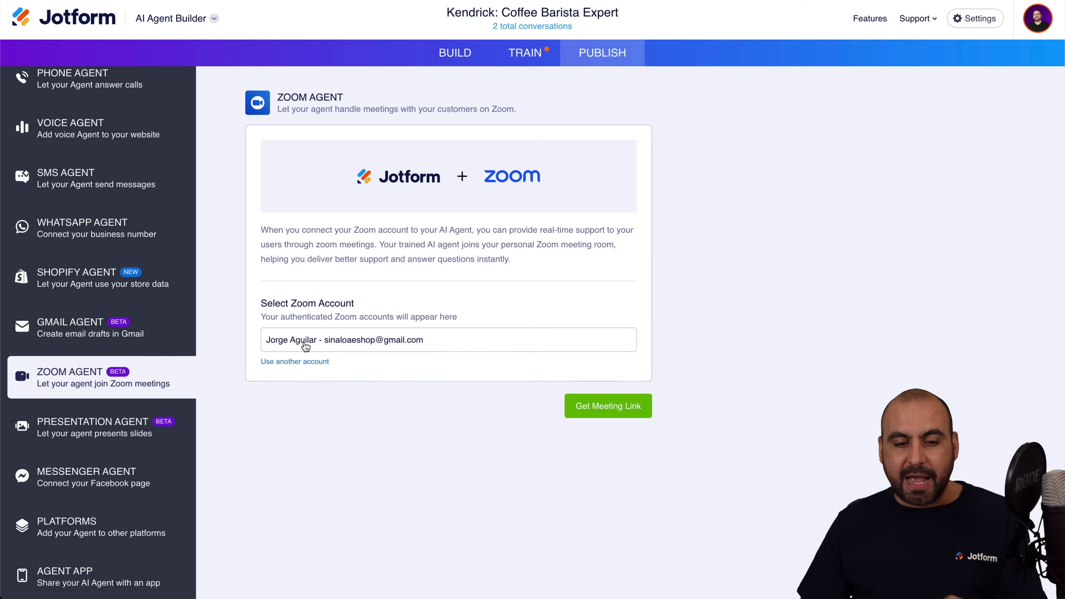
Connect another Zoom account, granting shared access and allowing Jotform in Zoom's authorization popup.
click(294, 362)
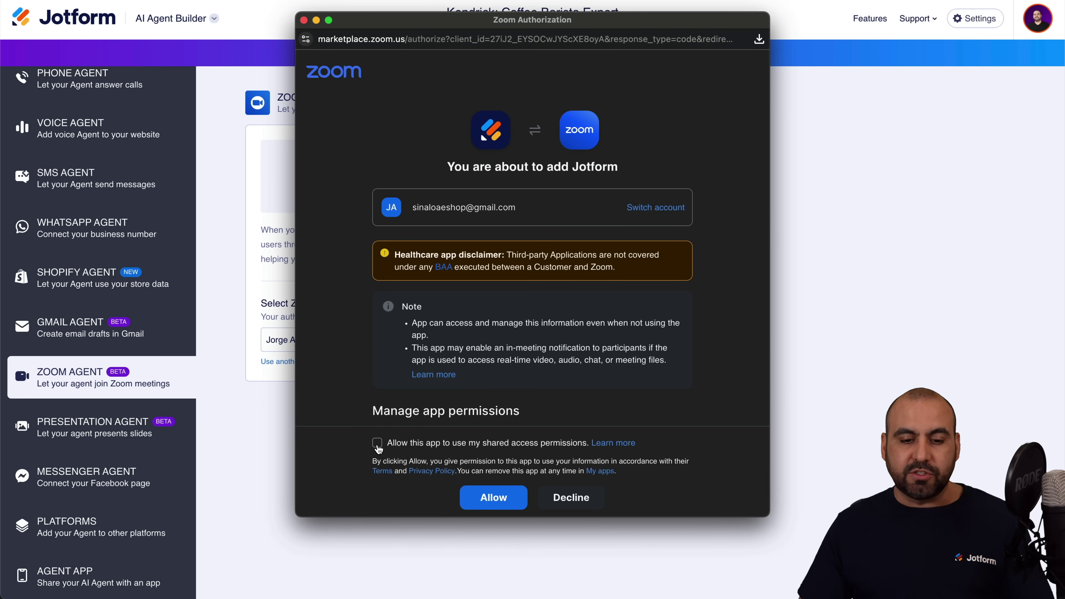
click(377, 444)
click(493, 498)
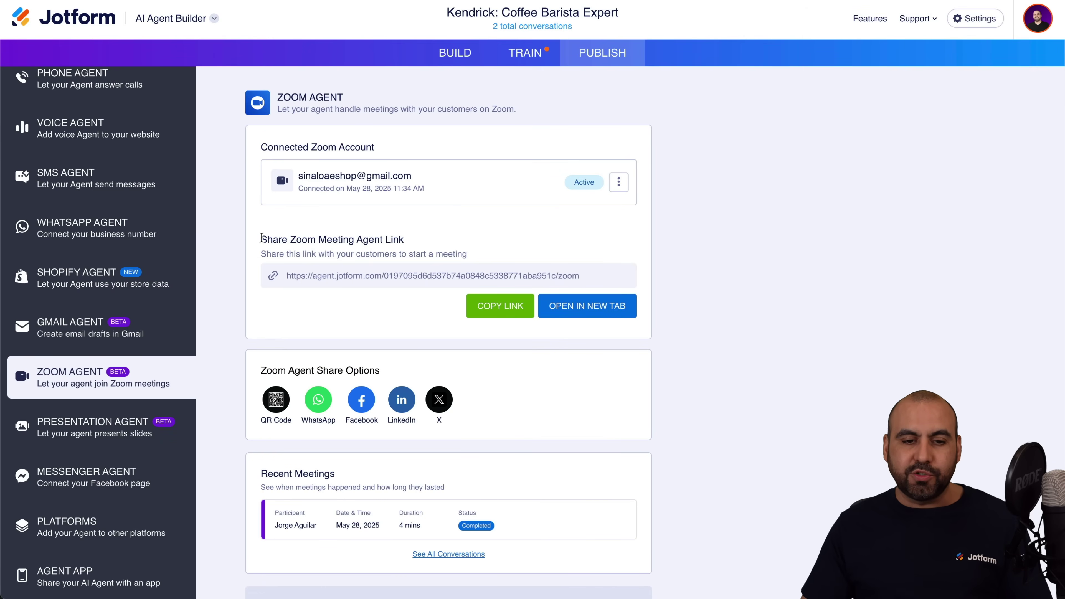
drag(261, 239, 405, 240)
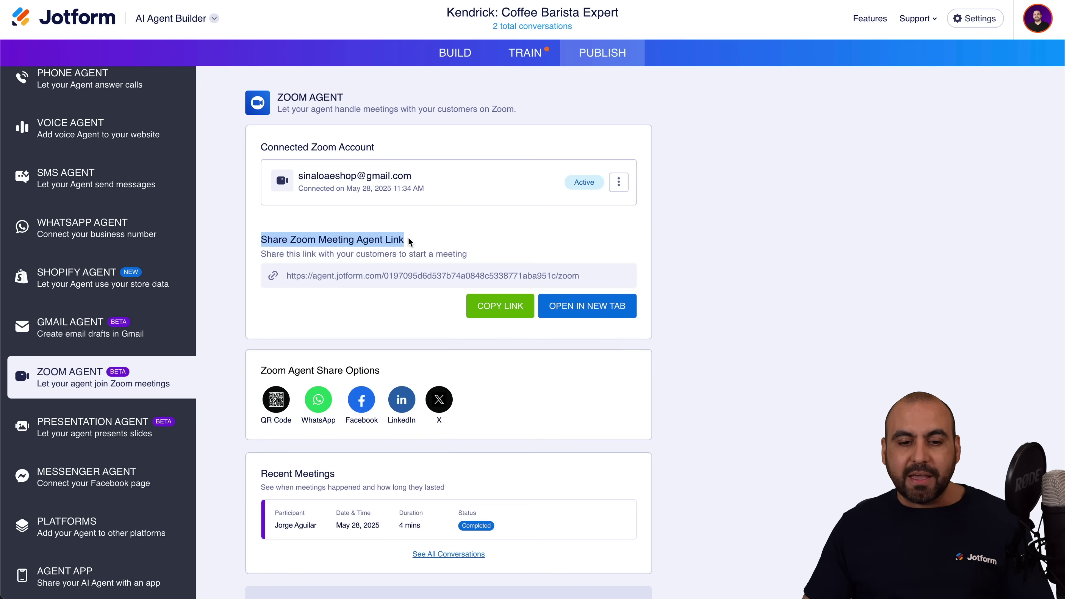
Copy Kendrick's Zoom meeting link and load it in a new browser tab.
click(452, 253)
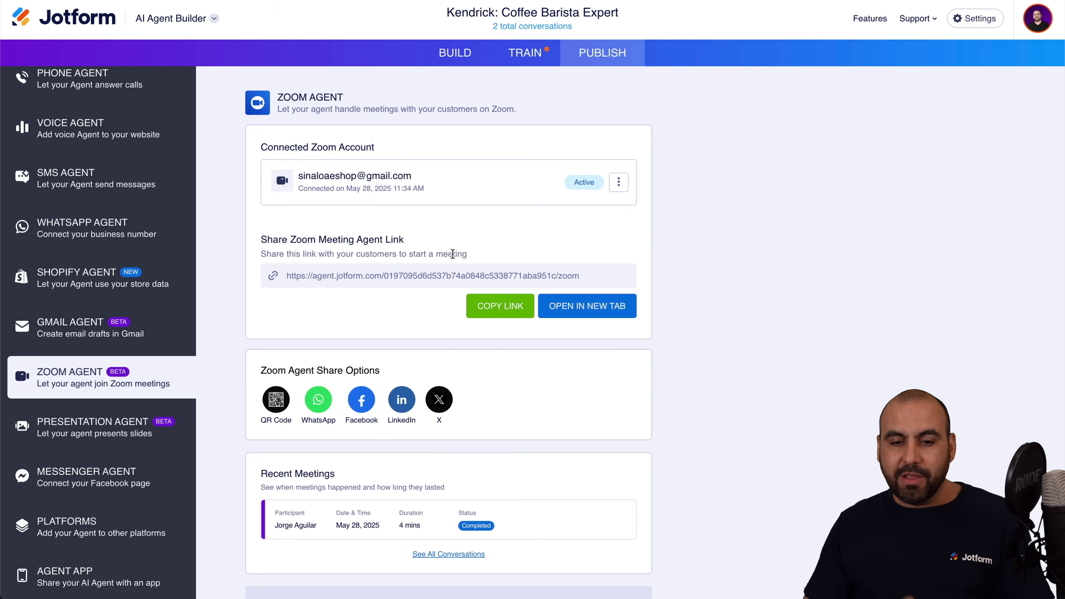
click(491, 311)
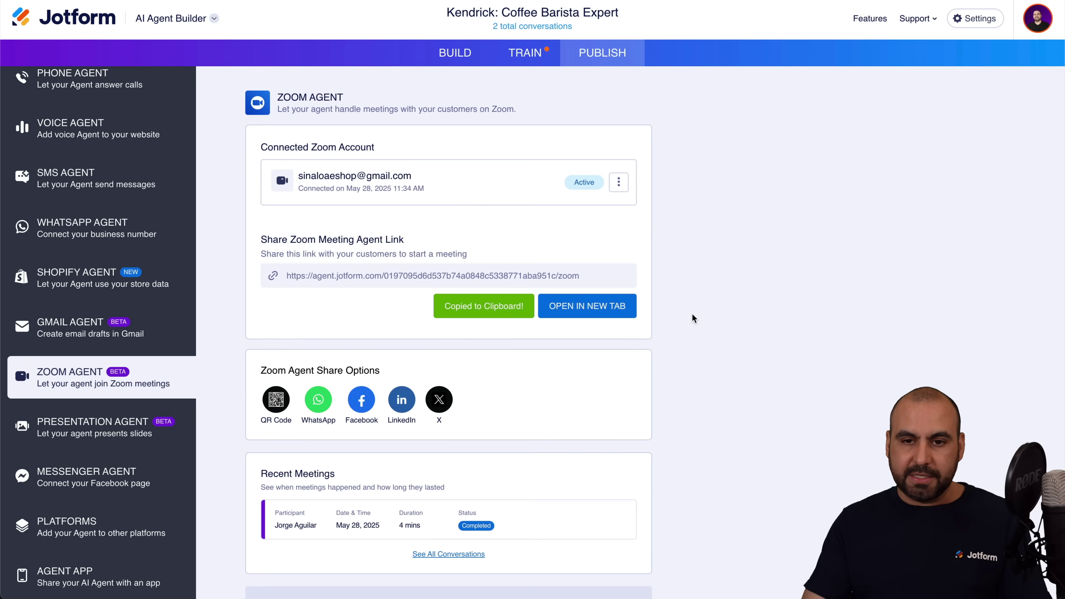
key(ctrl+t)
key(ctrl+v)
key(Return)
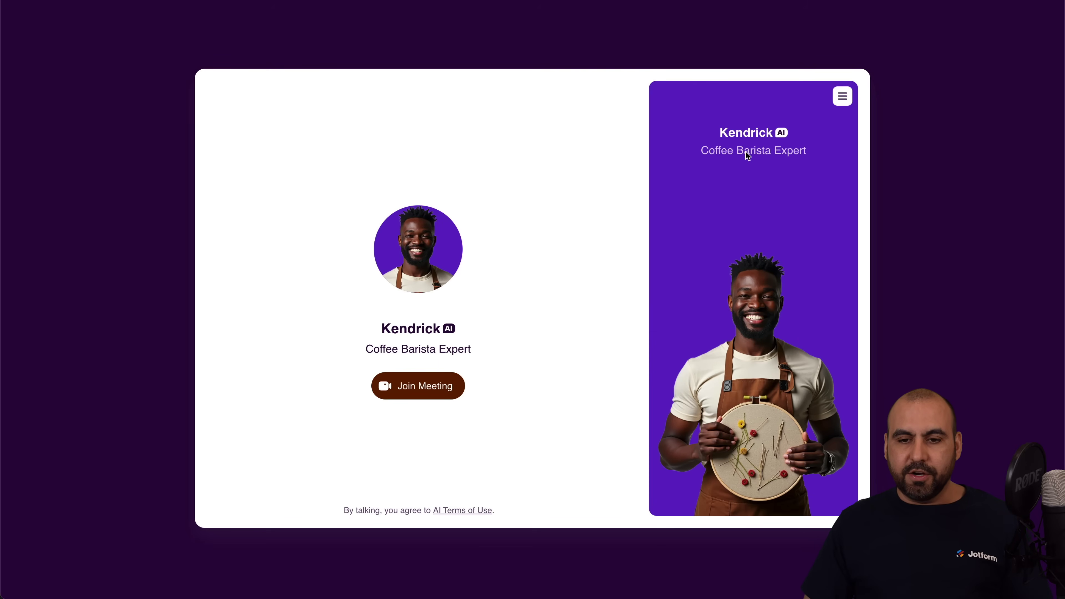
Join the meeting from the agent page and let the browser open zoom.us.
click(414, 395)
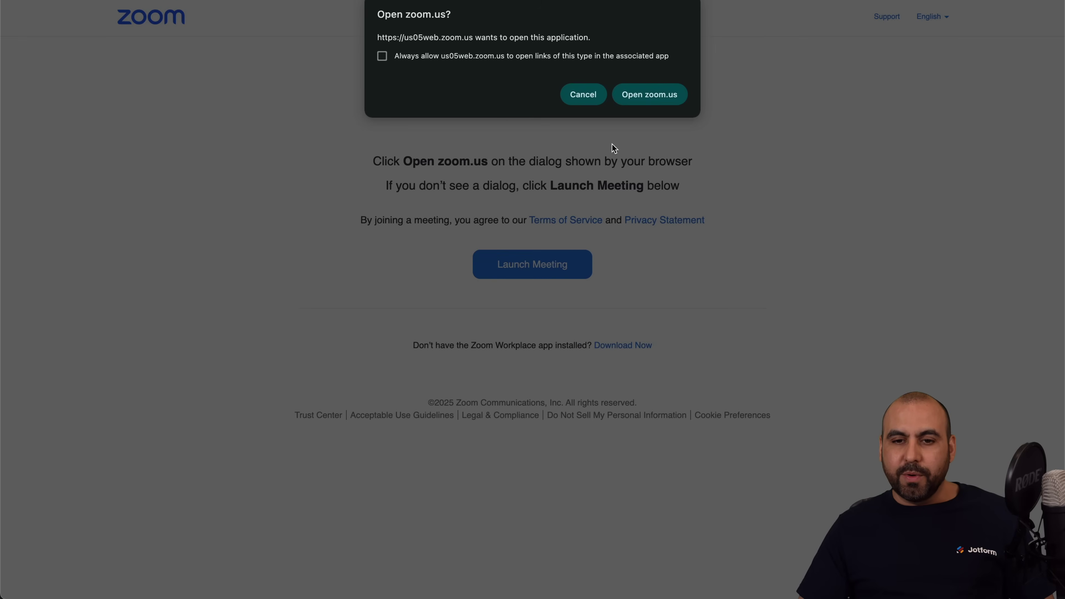
click(649, 98)
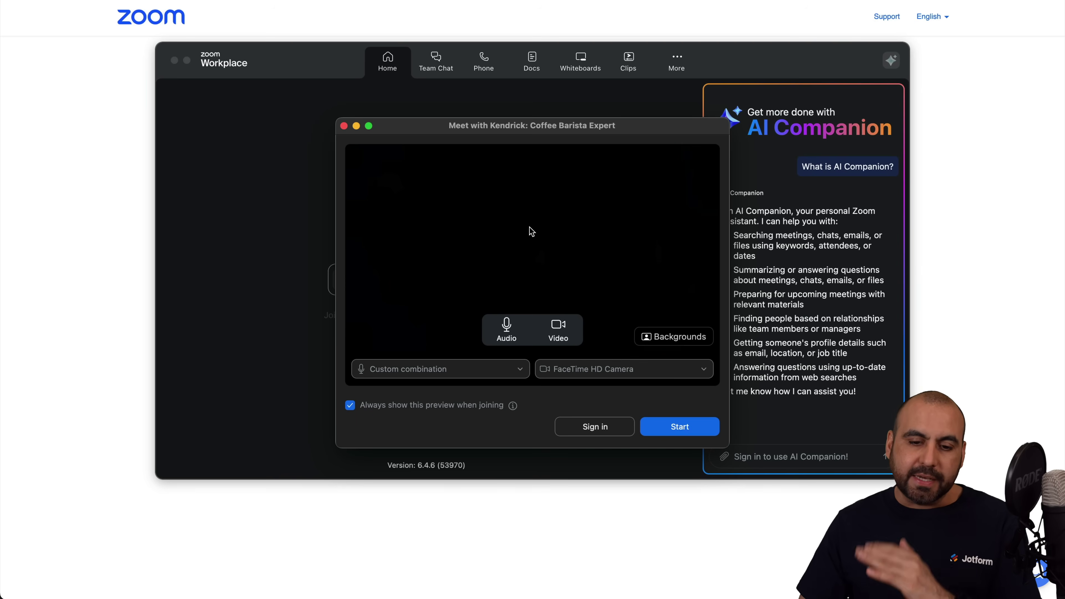
Turn off audio and video in the preview, then start the meeting with Kendrick.
click(509, 327)
click(559, 335)
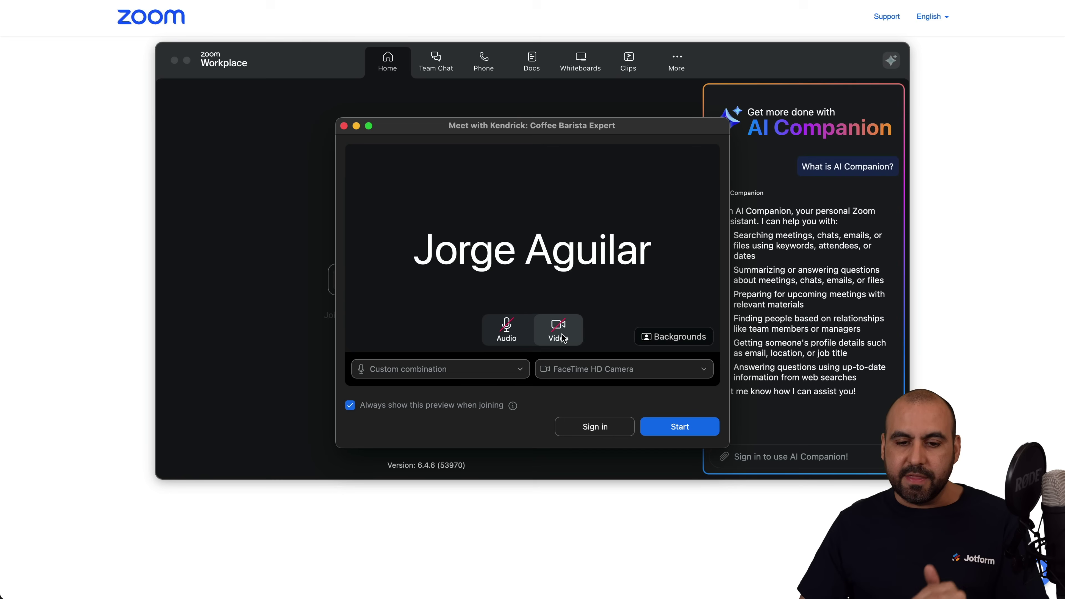
click(676, 427)
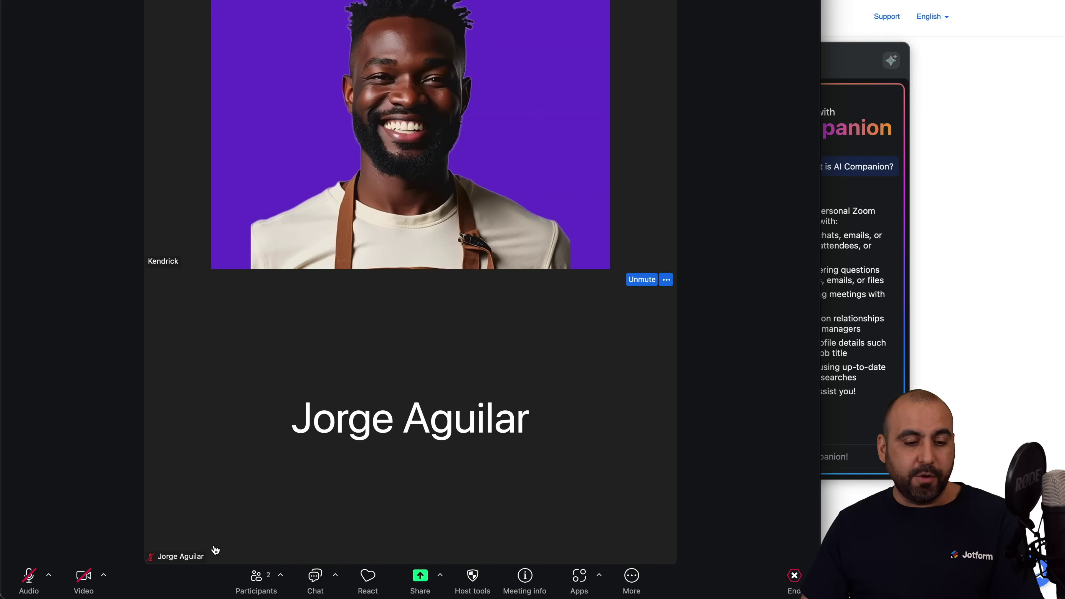
Unmute to talk with Kendrick, mute again, then end the meeting for all participants.
click(28, 584)
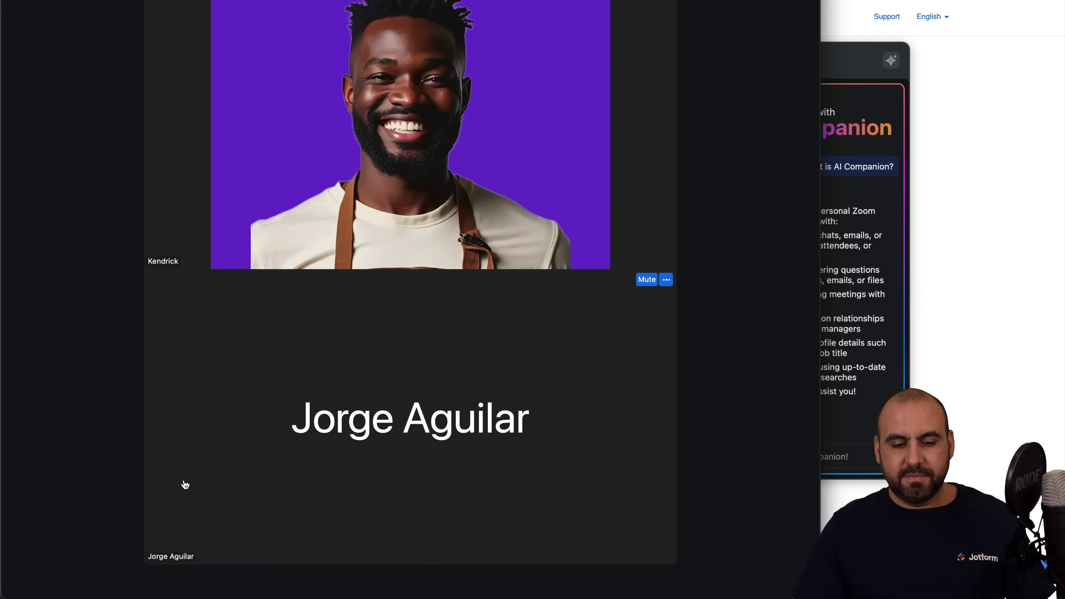
mouse_move(166, 514)
click(29, 576)
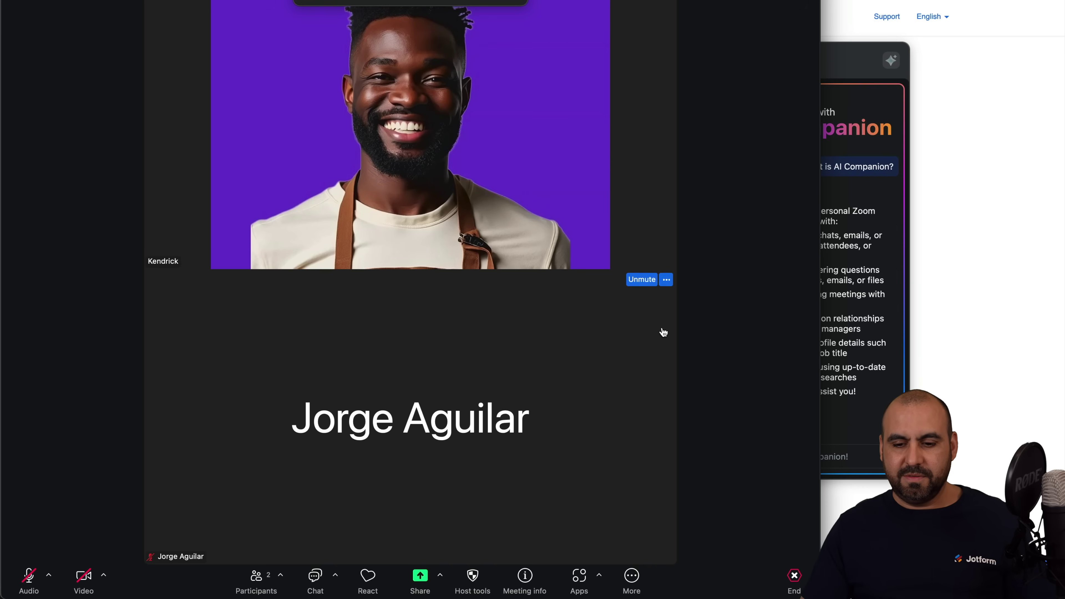
click(793, 576)
click(751, 524)
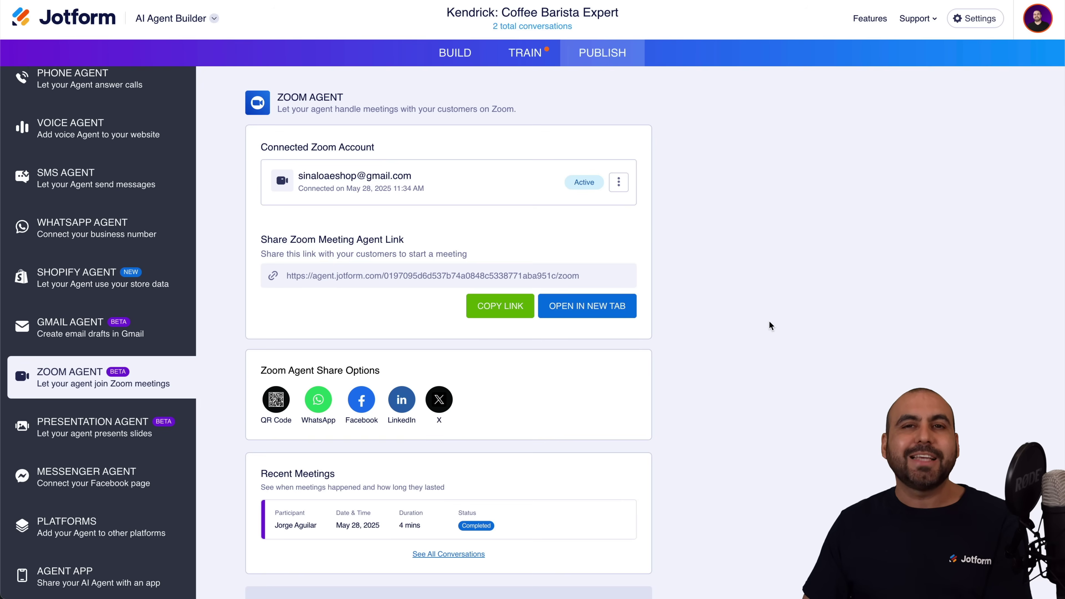
scroll(769, 322, down, 2)
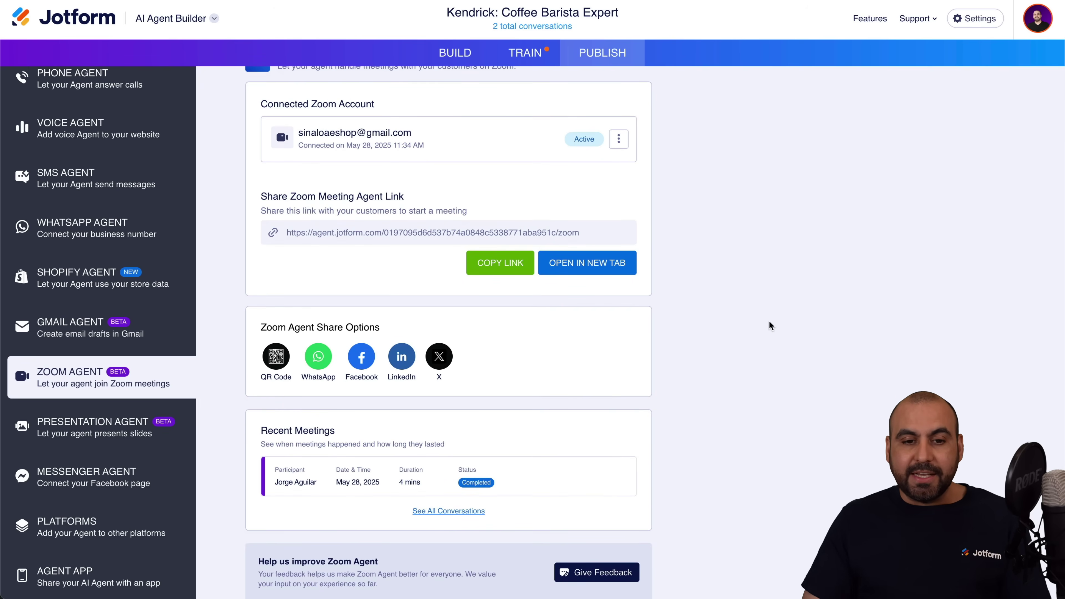
scroll(769, 322, up, 2)
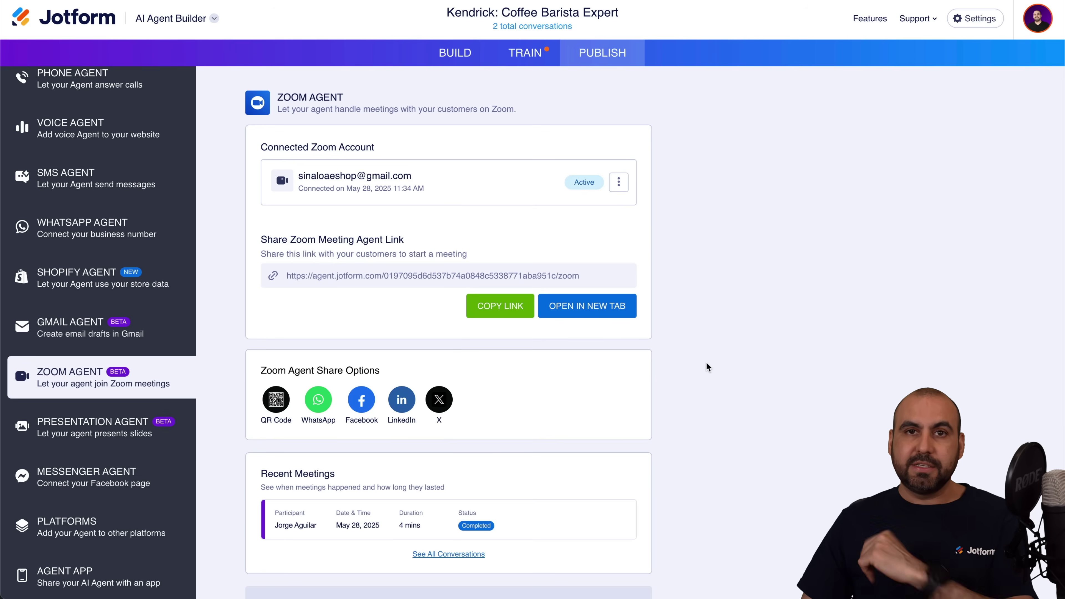
scroll(706, 364, down, 2)
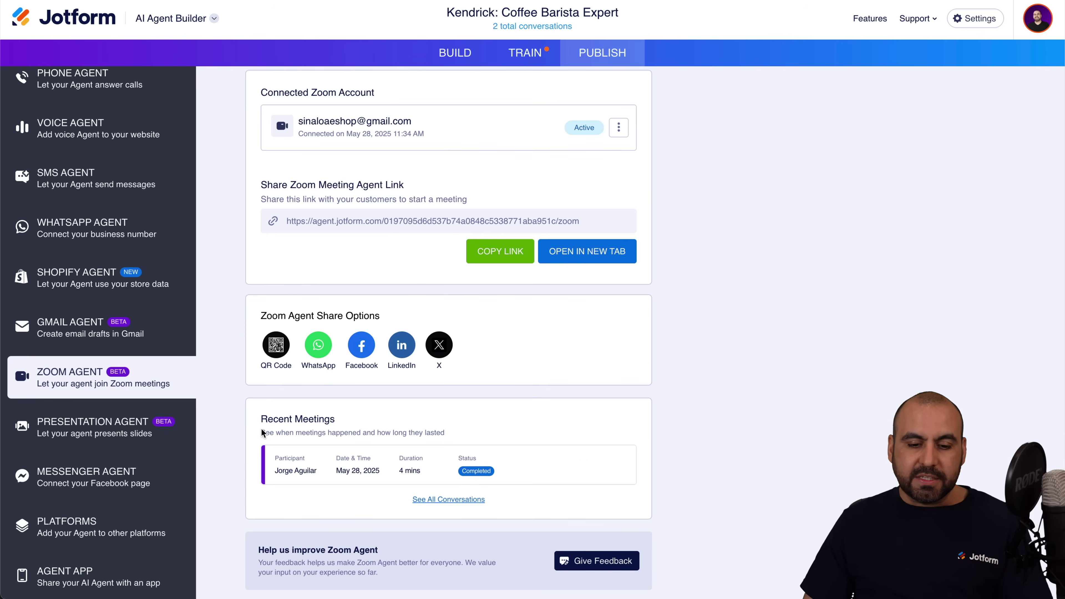
mouse_move(459, 456)
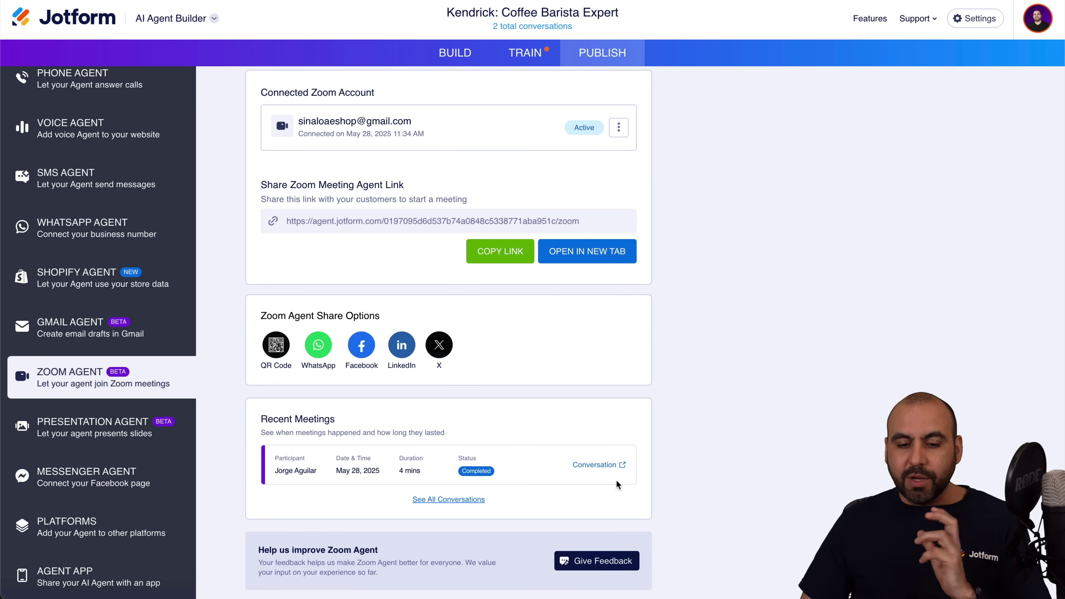
scroll(615, 480, up, 2)
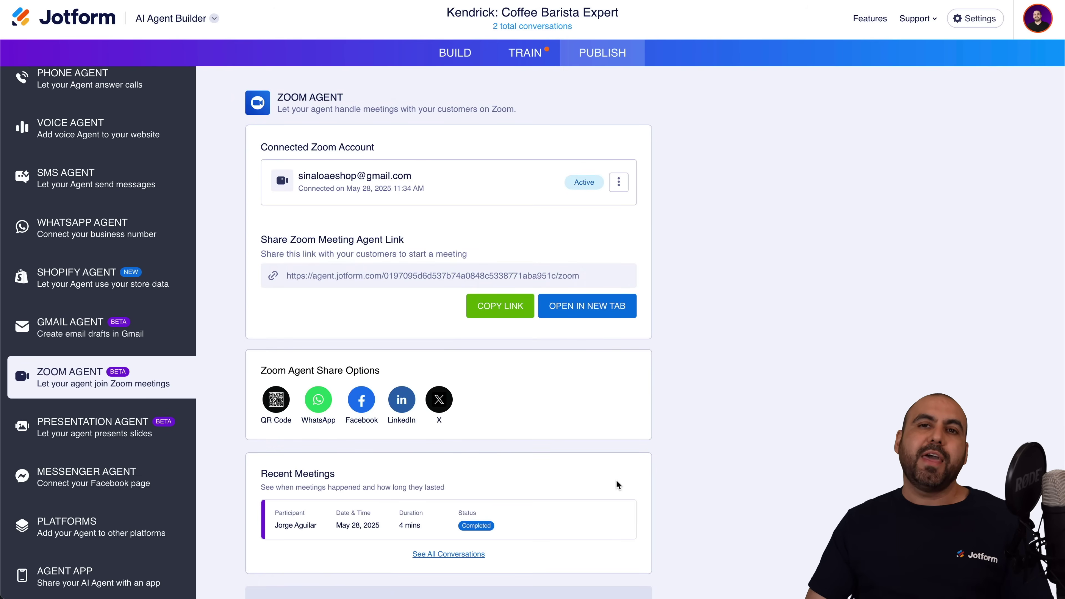